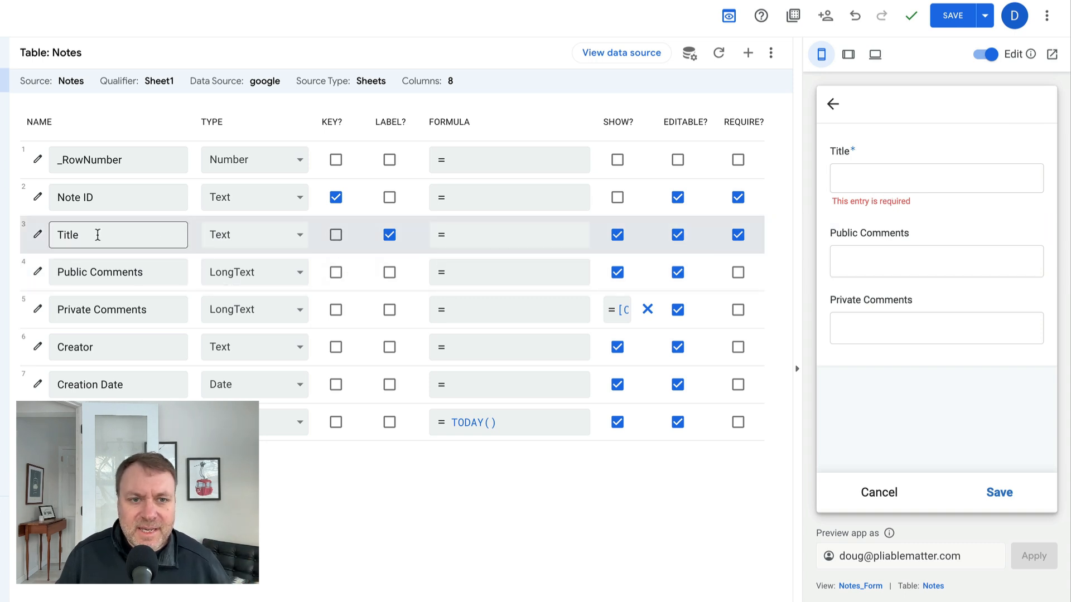
- Change the Title column's type to Number in the Notes table and select the Title field in the form preview
{"action": "left_click", "coordinate": [236, 234]}
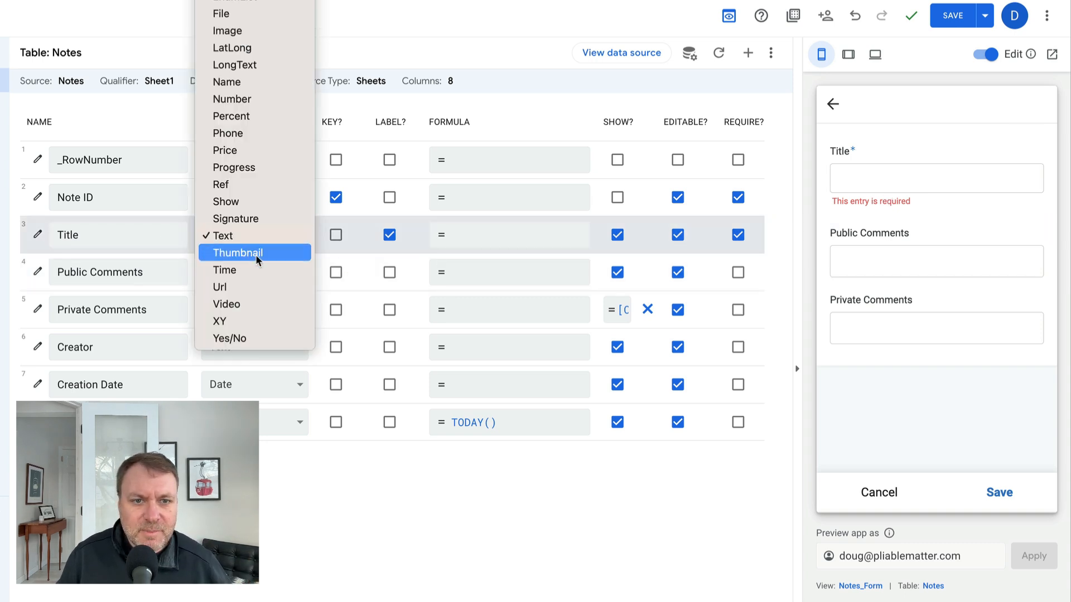
{"action": "left_click", "coordinate": [245, 99]}
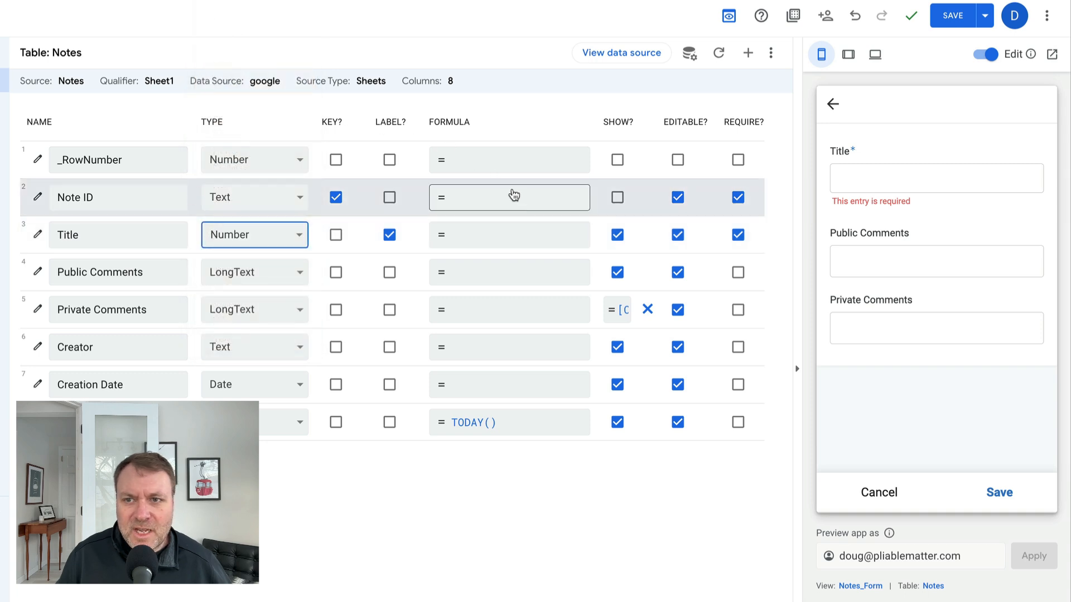
{"action": "left_click", "coordinate": [915, 172]}
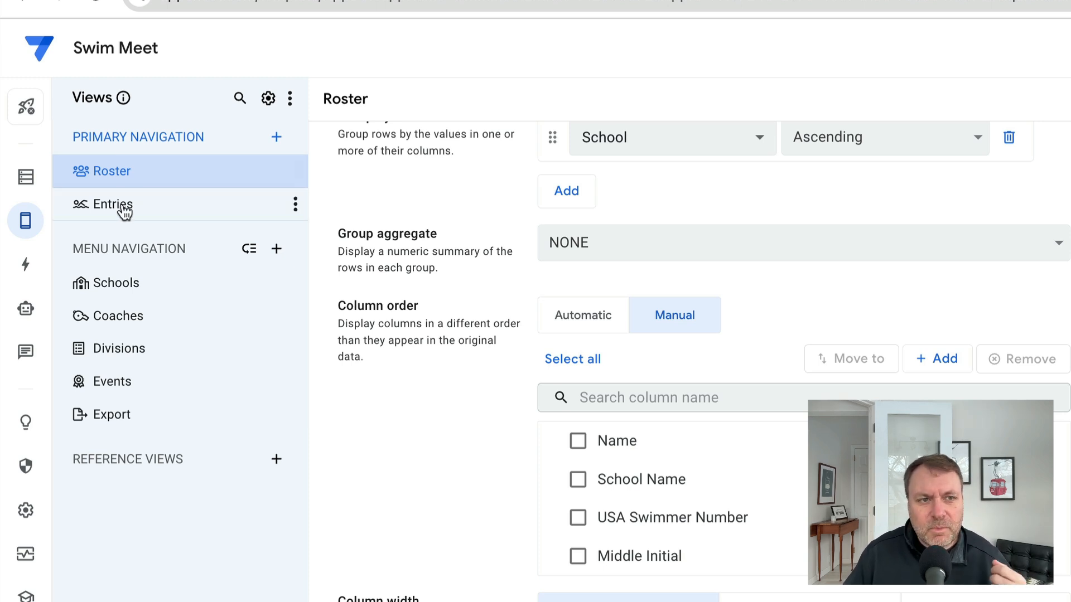
- Examine the Schools view's layout and display settings, including its Show if condition
{"action": "left_click", "coordinate": [131, 290]}
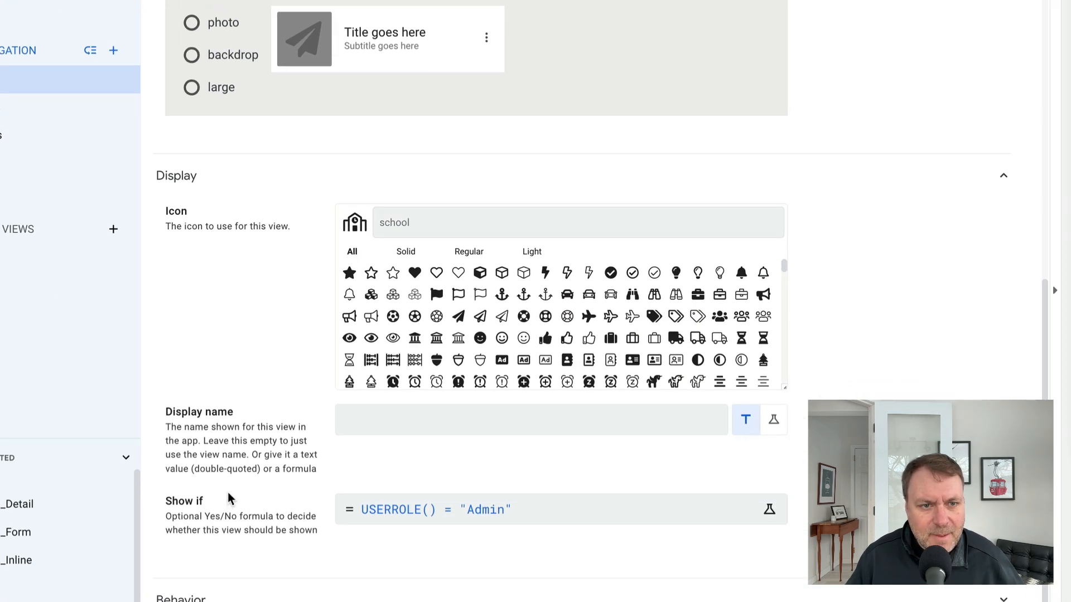
{"action": "scroll", "coordinate": [228, 493], "scroll_direction": "up", "scroll_amount": 7}
{"action": "scroll", "coordinate": [252, 539], "scroll_direction": "down", "scroll_amount": 5}
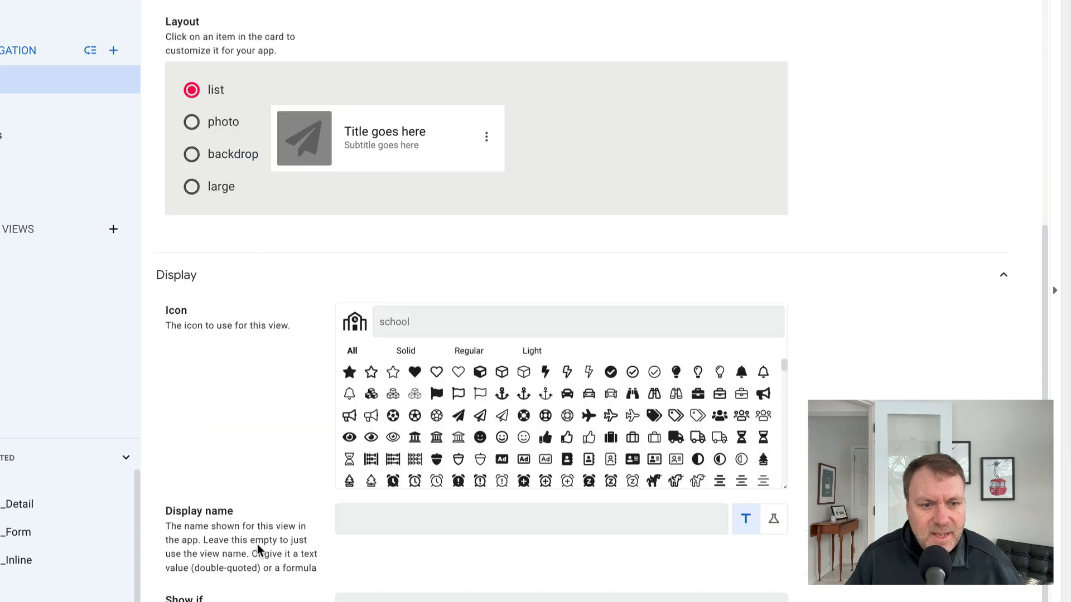
{"action": "scroll", "coordinate": [338, 418], "scroll_direction": "down", "scroll_amount": 2}
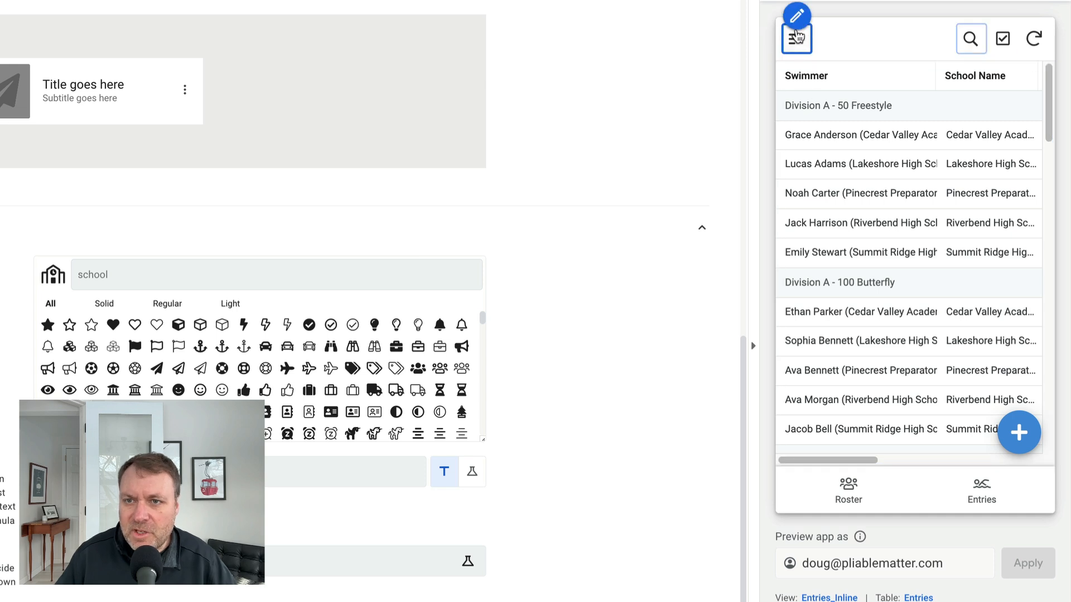
- Compare the Swim Meet navigation menu in the app preview with the one in the mirrored phone app
{"action": "left_click", "coordinate": [796, 41]}
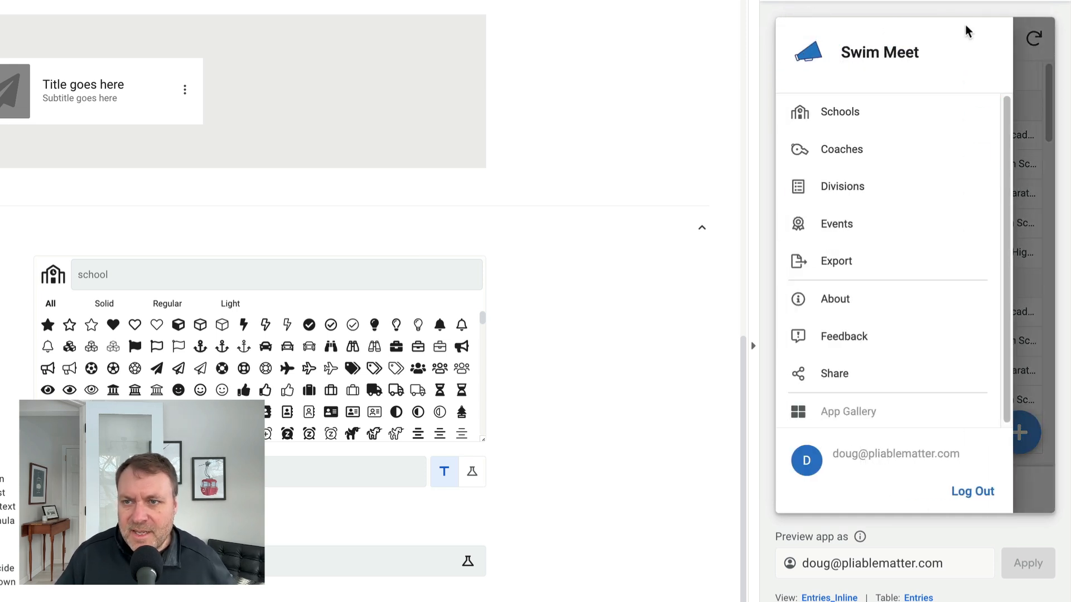
{"action": "key", "text": "super+Tab"}
{"action": "key", "text": "super+Tab"}
{"action": "key", "text": "super+shift+Tab"}
{"action": "key", "text": "super+Tab"}
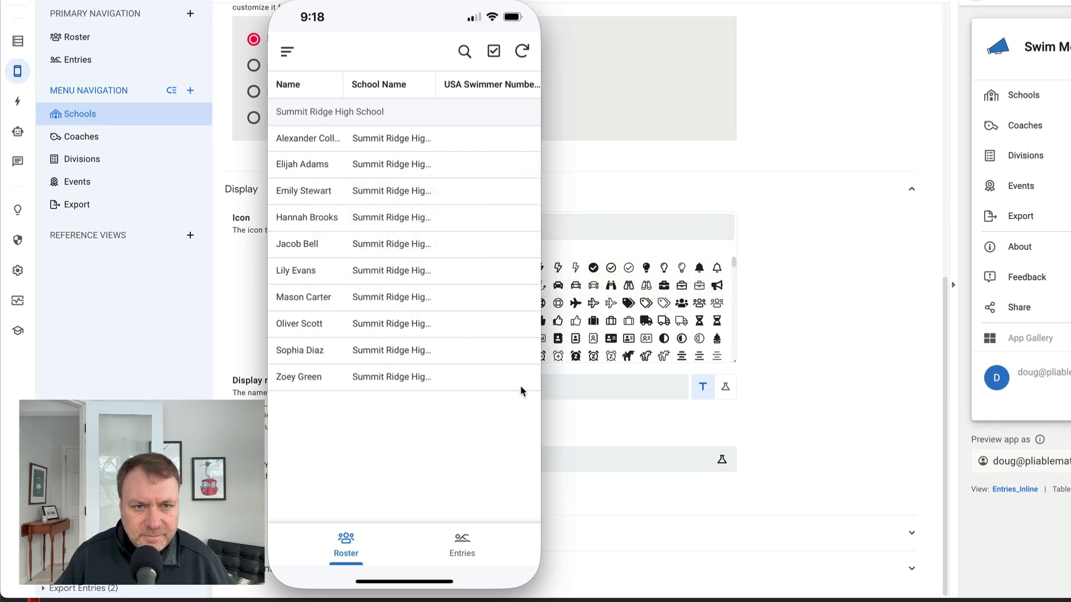
{"action": "left_click", "coordinate": [288, 52]}
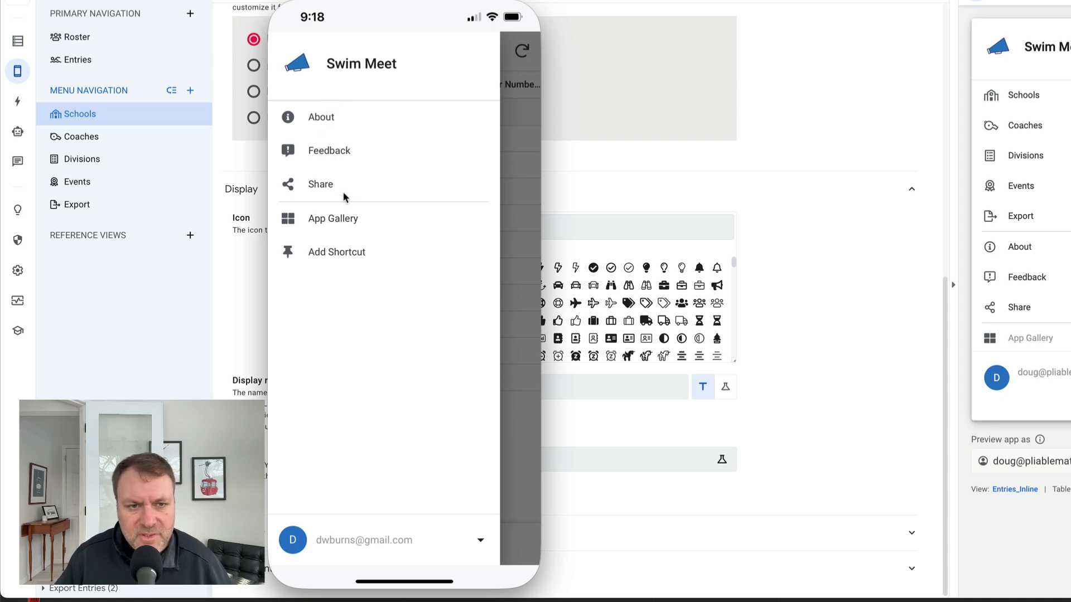
{"action": "left_click", "coordinate": [527, 352]}
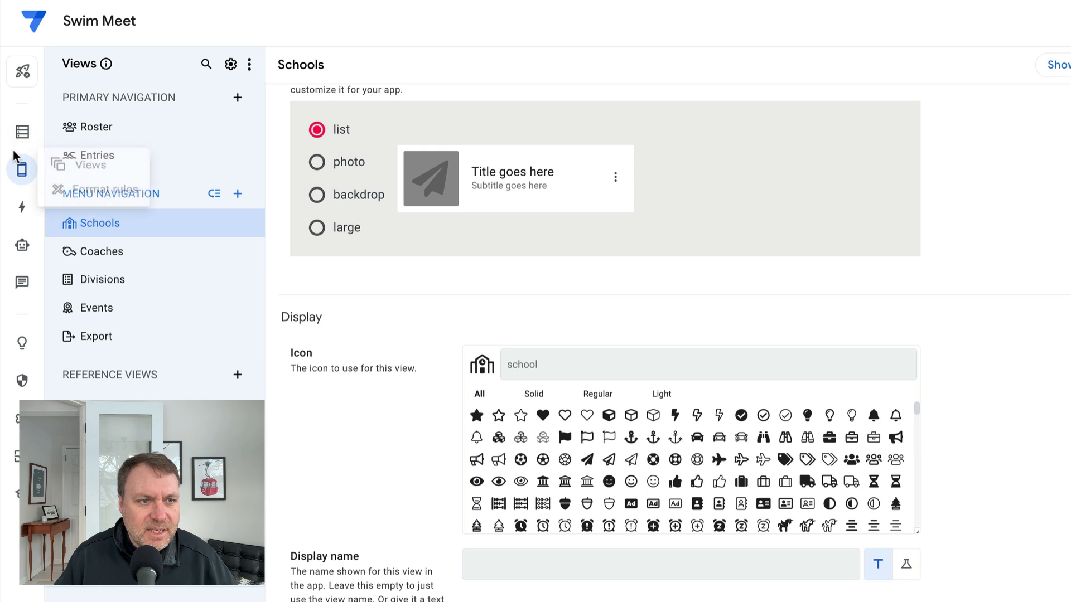
- Open the Export Entries slice under the Entries table in the app's data
{"action": "left_click", "coordinate": [20, 131]}
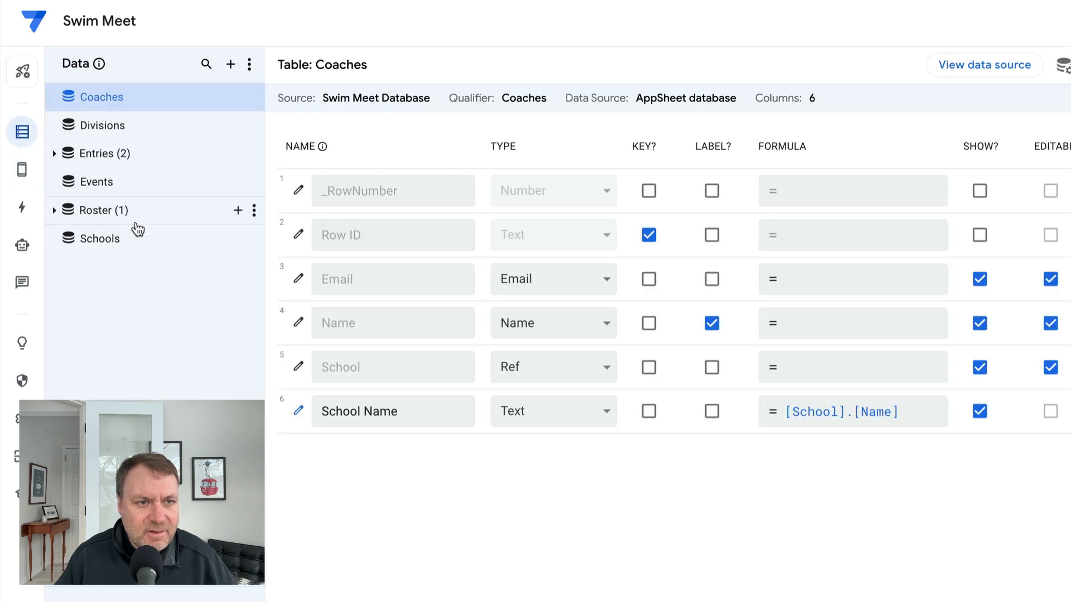
{"action": "left_click", "coordinate": [56, 156]}
{"action": "left_click", "coordinate": [131, 187]}
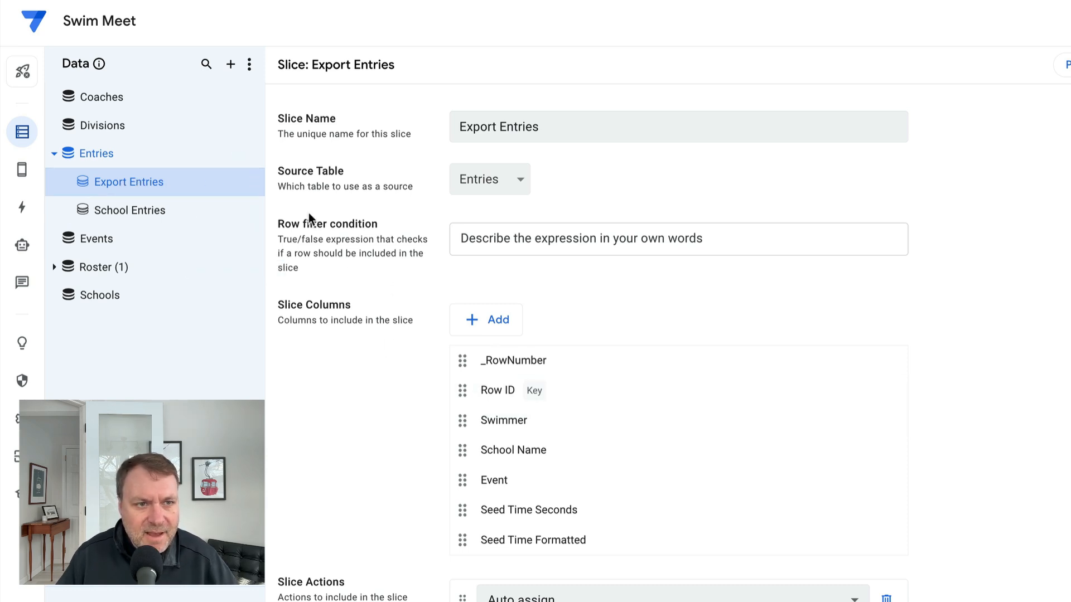
- Examine the School Entries slice's columns and its full row filter expression
{"action": "left_click", "coordinate": [137, 212]}
{"action": "scroll", "coordinate": [660, 435], "scroll_direction": "down", "scroll_amount": 5}
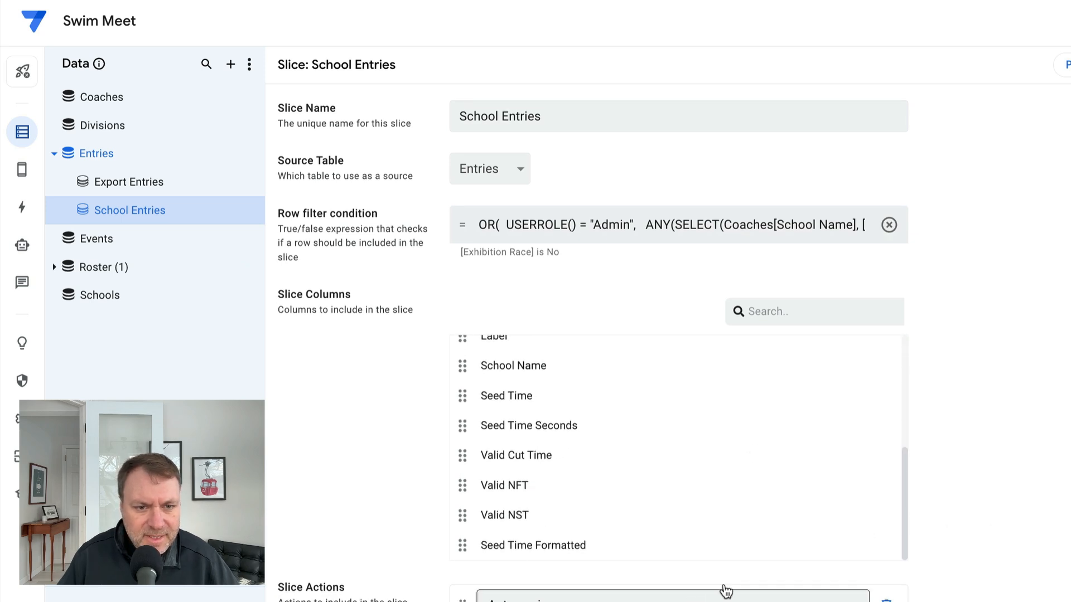
{"action": "scroll", "coordinate": [740, 413], "scroll_direction": "up", "scroll_amount": 1}
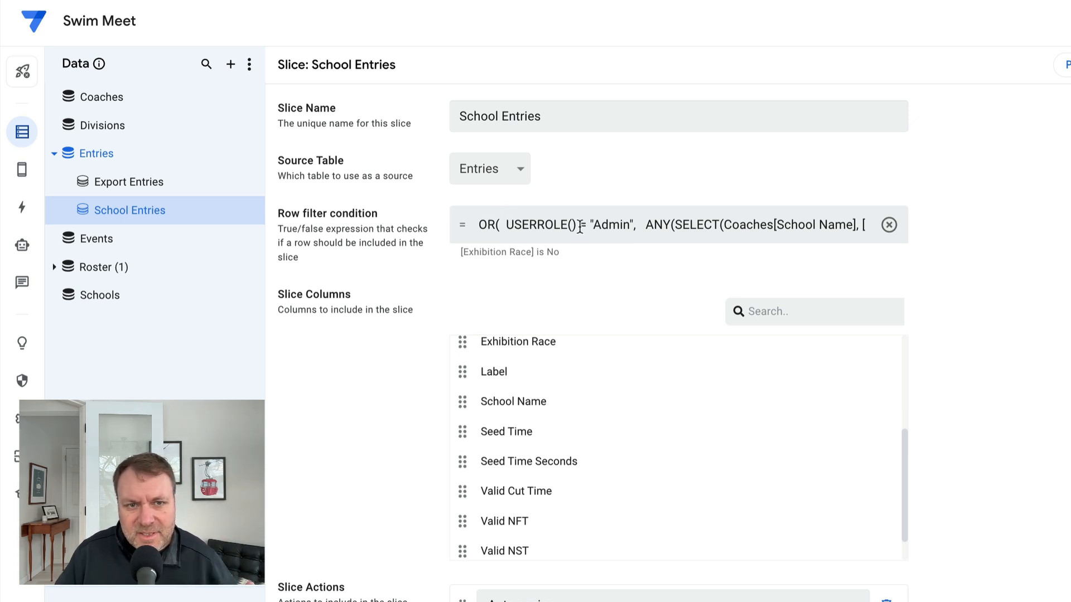
{"action": "left_click", "coordinate": [640, 223]}
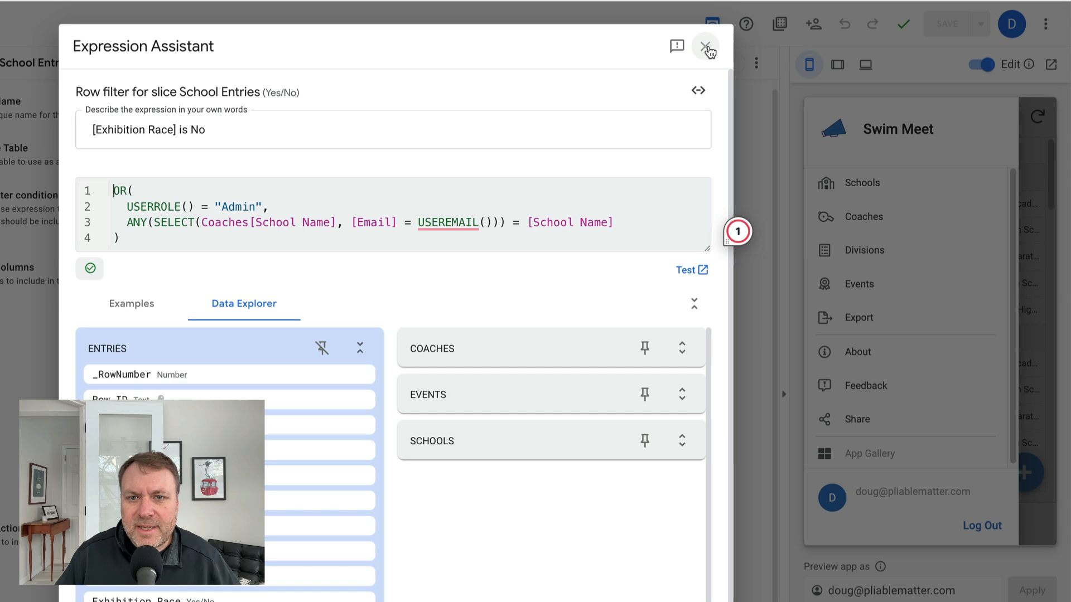
{"action": "left_click", "coordinate": [839, 43]}
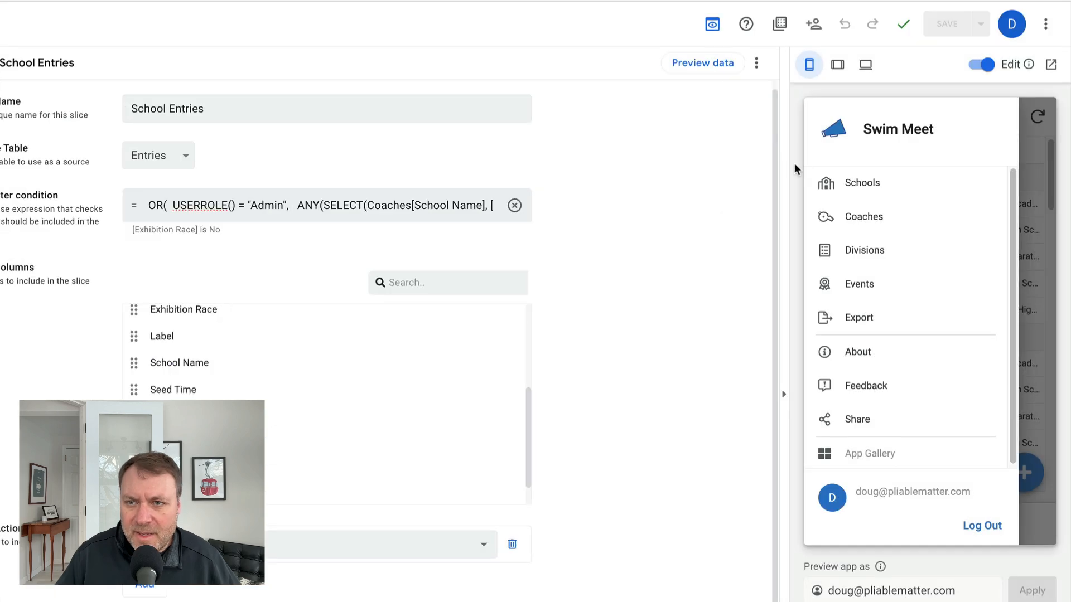
- Browse the Entries list and the Roster list in the app preview
{"action": "left_click", "coordinate": [1036, 260]}
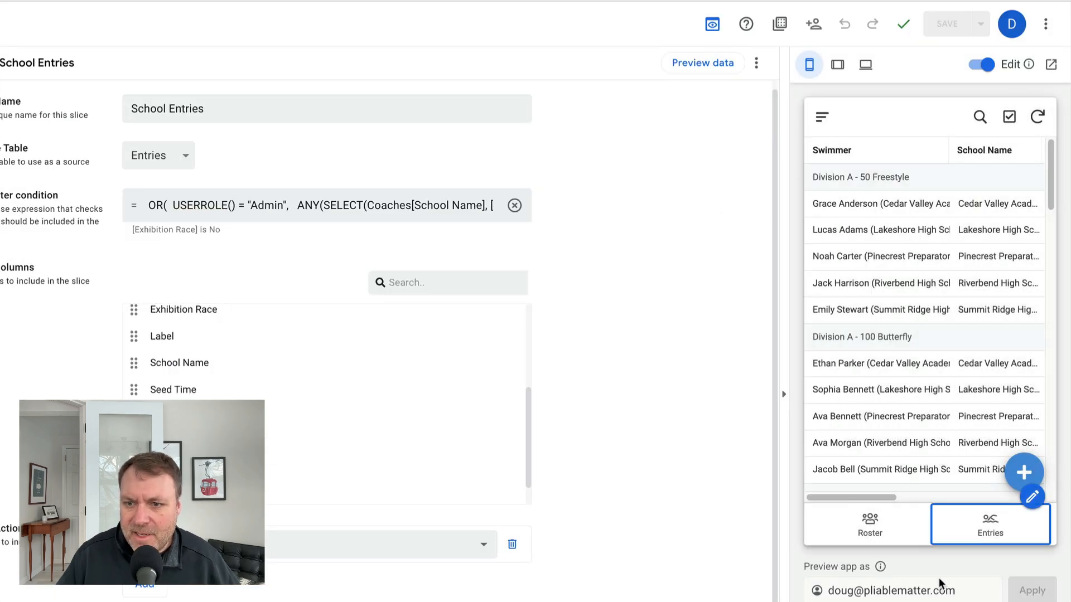
{"action": "left_click", "coordinate": [992, 531]}
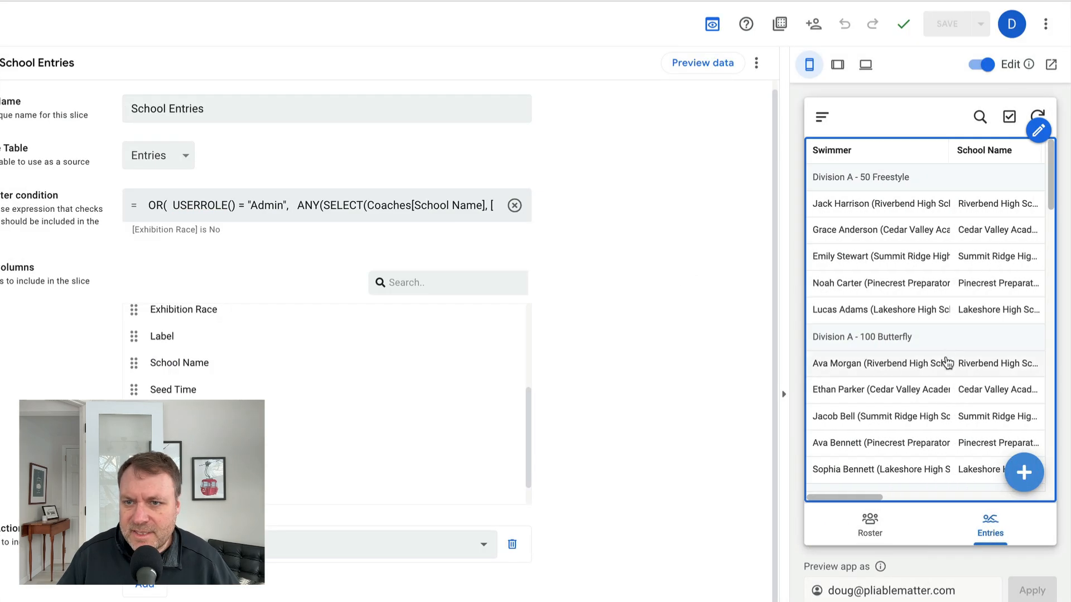
{"action": "scroll", "coordinate": [1001, 329], "scroll_direction": "down", "scroll_amount": 4}
{"action": "scroll", "coordinate": [1001, 331], "scroll_direction": "down", "scroll_amount": 10}
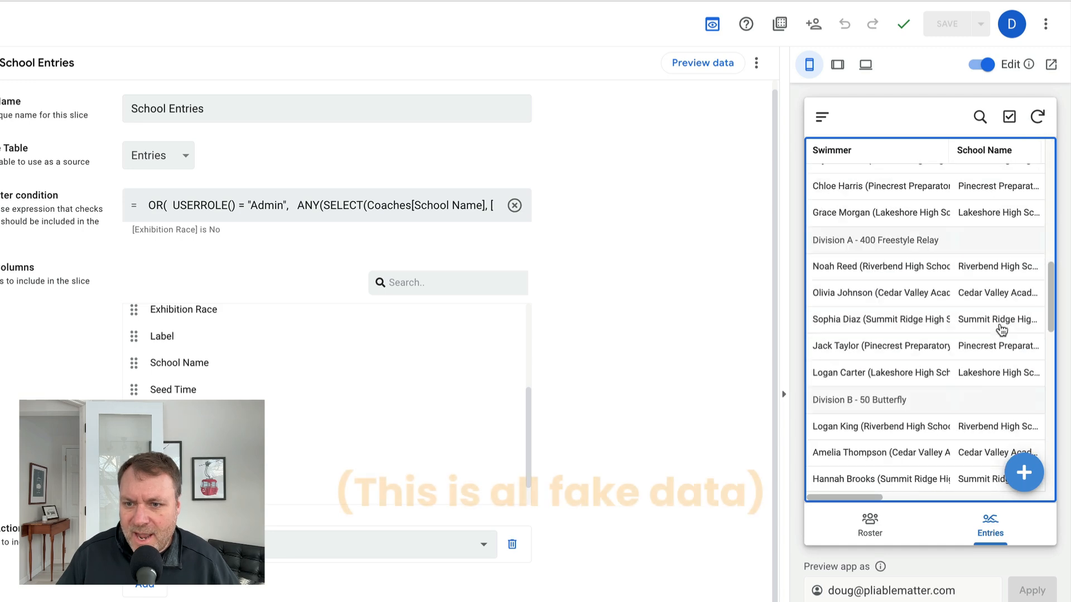
{"action": "left_click", "coordinate": [893, 533]}
{"action": "scroll", "coordinate": [893, 390], "scroll_direction": "down", "scroll_amount": 10}
{"action": "scroll", "coordinate": [910, 388], "scroll_direction": "down", "scroll_amount": 10}
{"action": "scroll", "coordinate": [910, 388], "scroll_direction": "up", "scroll_amount": 5}
{"action": "scroll", "coordinate": [909, 388], "scroll_direction": "up", "scroll_amount": 10}
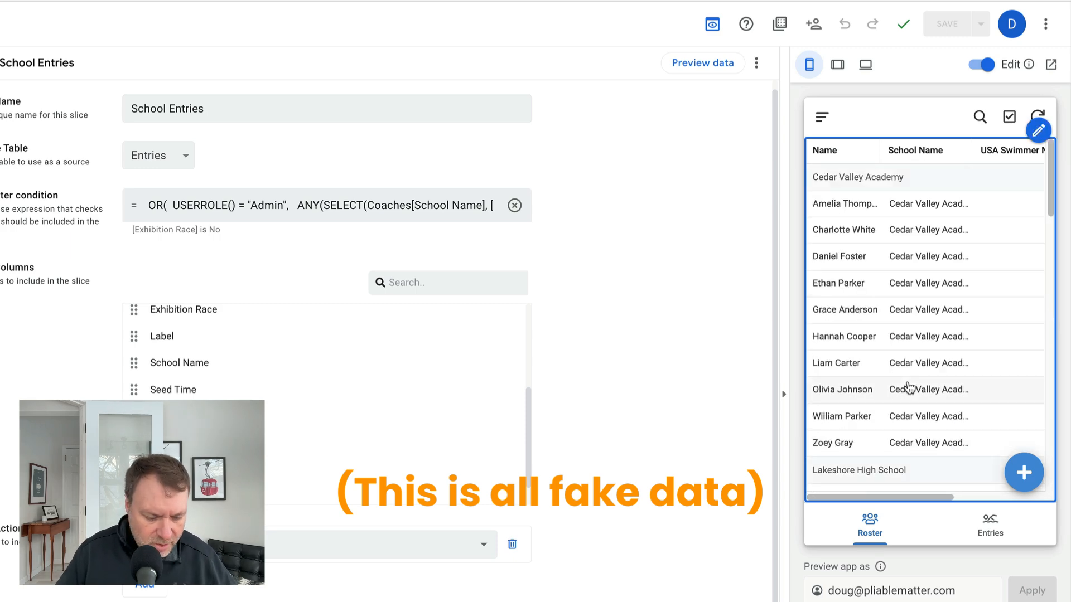
- Switch to the mirrored phone app and inspect its filtered Entries and Roster lists
{"action": "key", "text": "super+Tab"}
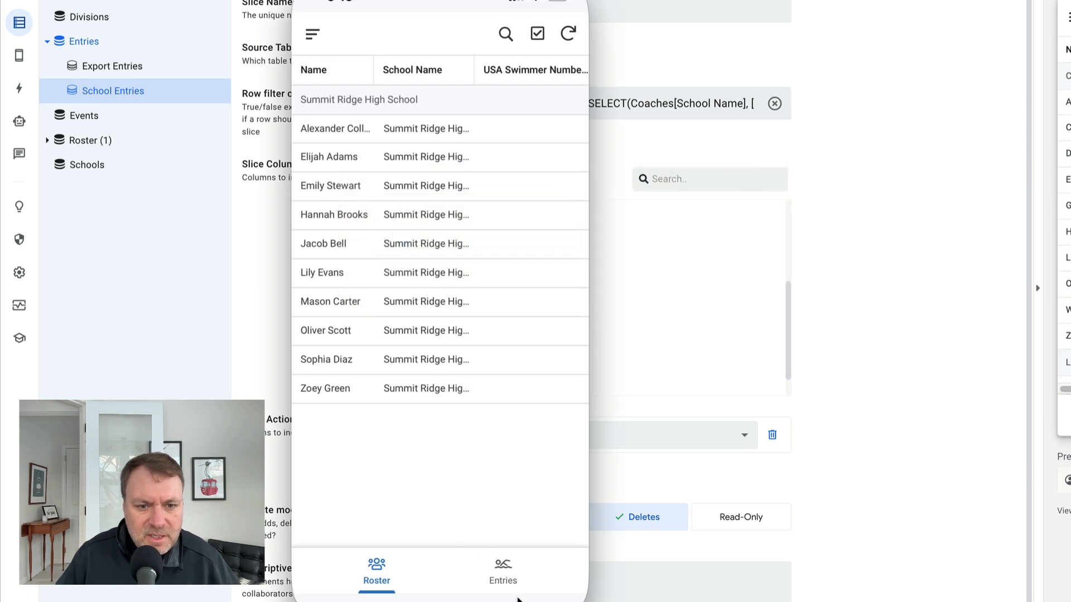
{"action": "left_click", "coordinate": [503, 578]}
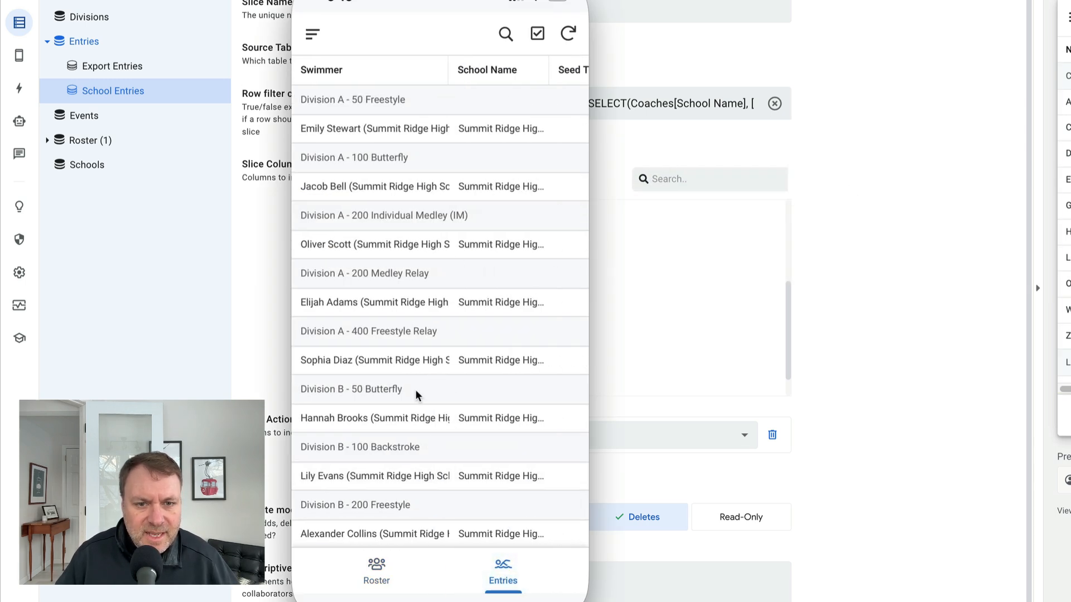
{"action": "left_click", "coordinate": [376, 574]}
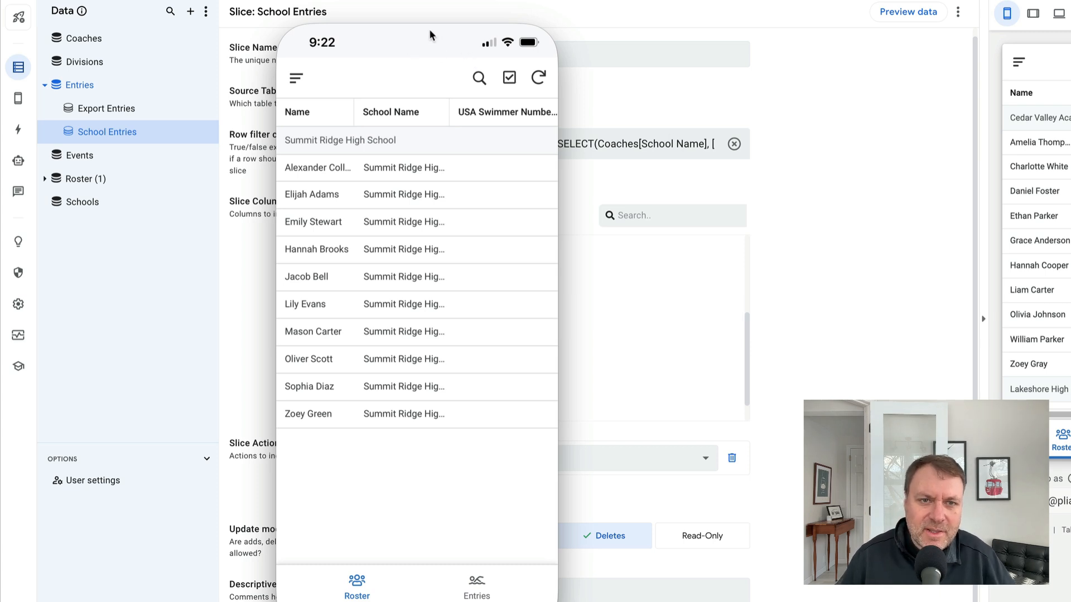
{"action": "mouse_move", "coordinate": [427, 18]}
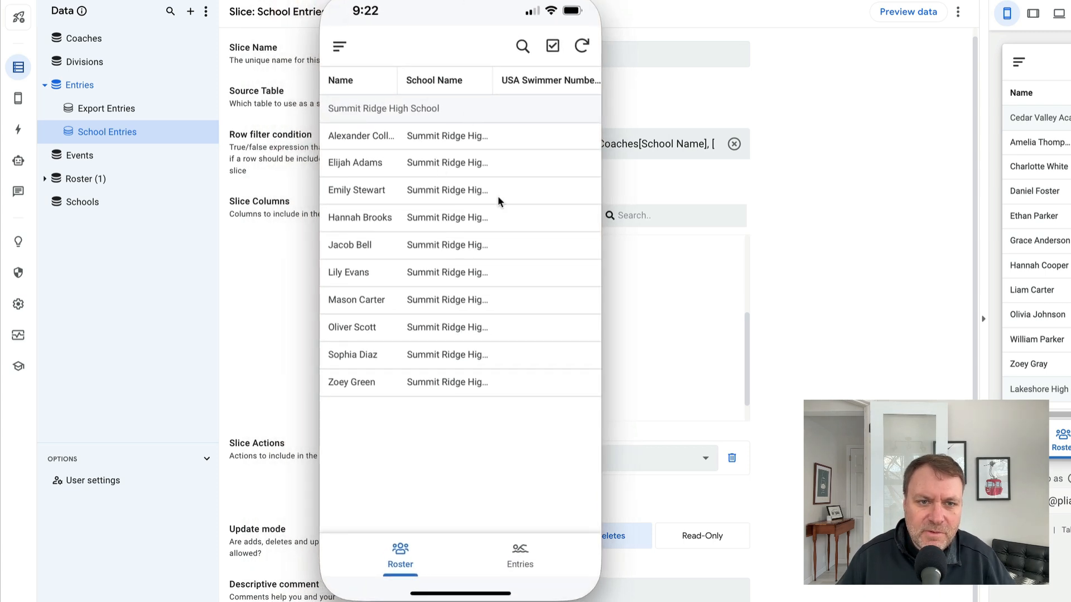
{"action": "left_click", "coordinate": [518, 552]}
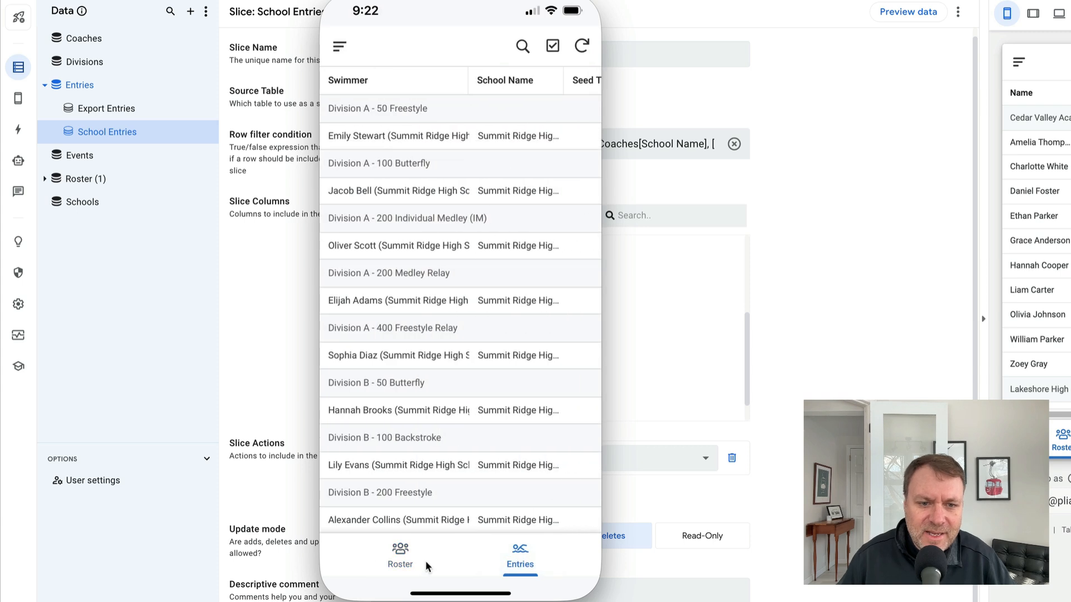
{"action": "left_click", "coordinate": [400, 555]}
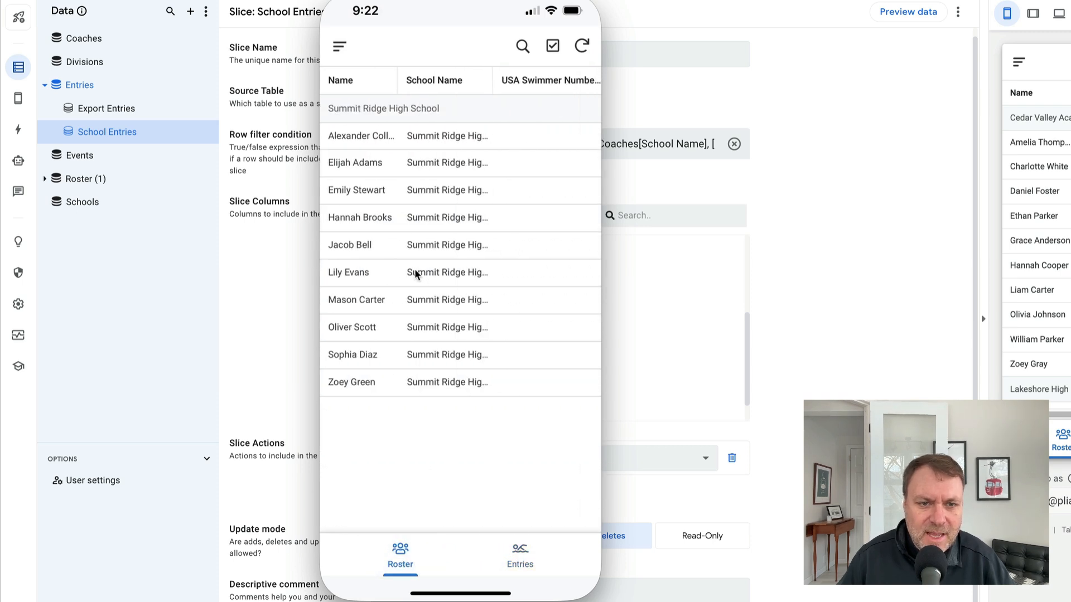
{"action": "left_click", "coordinate": [414, 272]}
{"action": "left_click", "coordinate": [346, 48]}
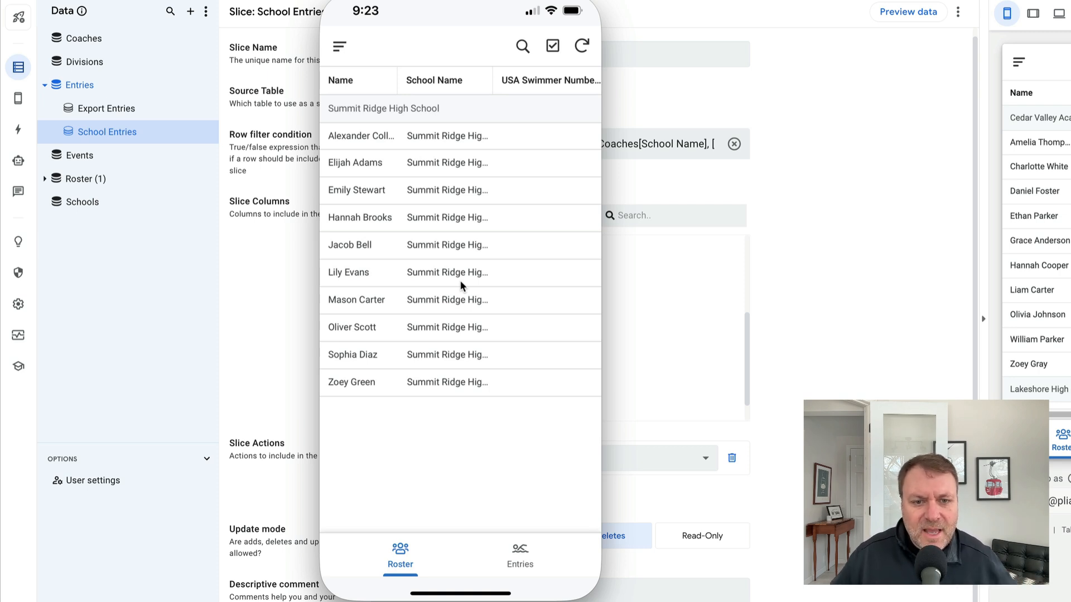
{"action": "left_click", "coordinate": [458, 279]}
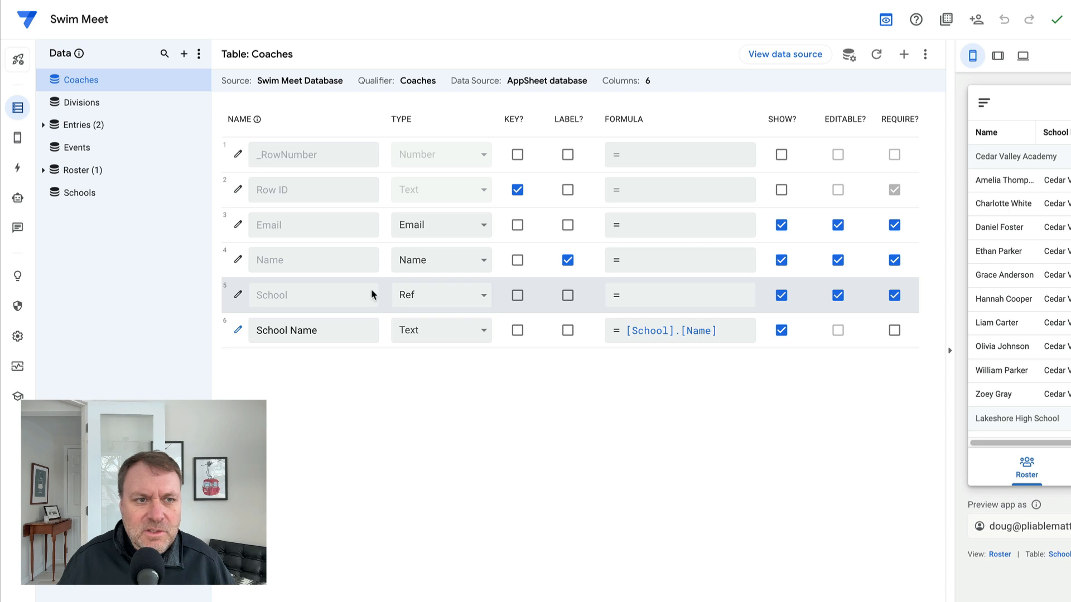
- Open the Entries table's columns and view the first swimmer's record and linked school in the app preview
{"action": "left_click", "coordinate": [82, 127]}
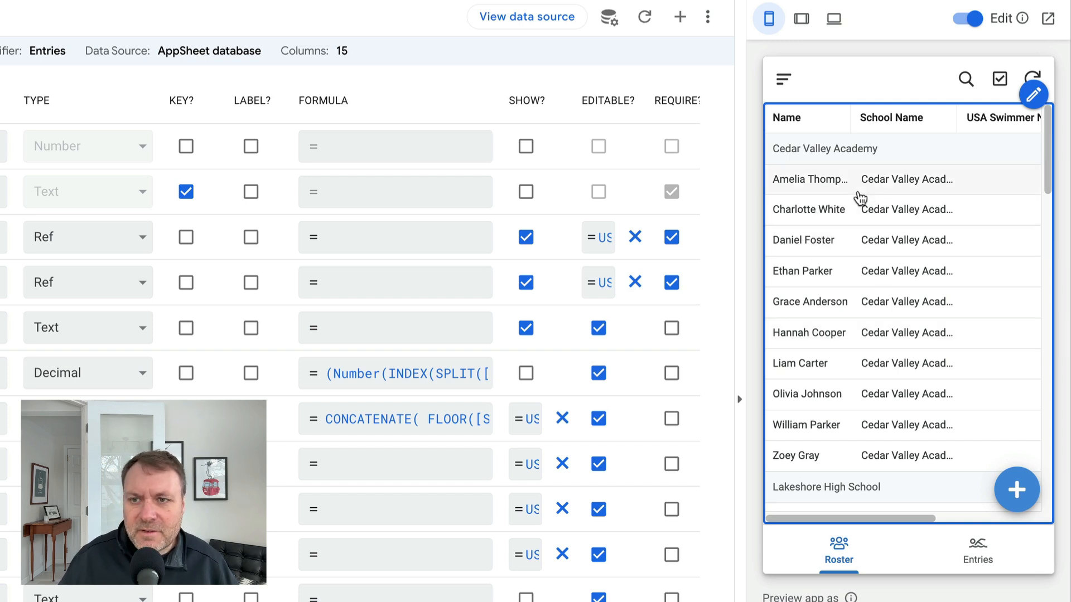
{"action": "left_click", "coordinate": [826, 180]}
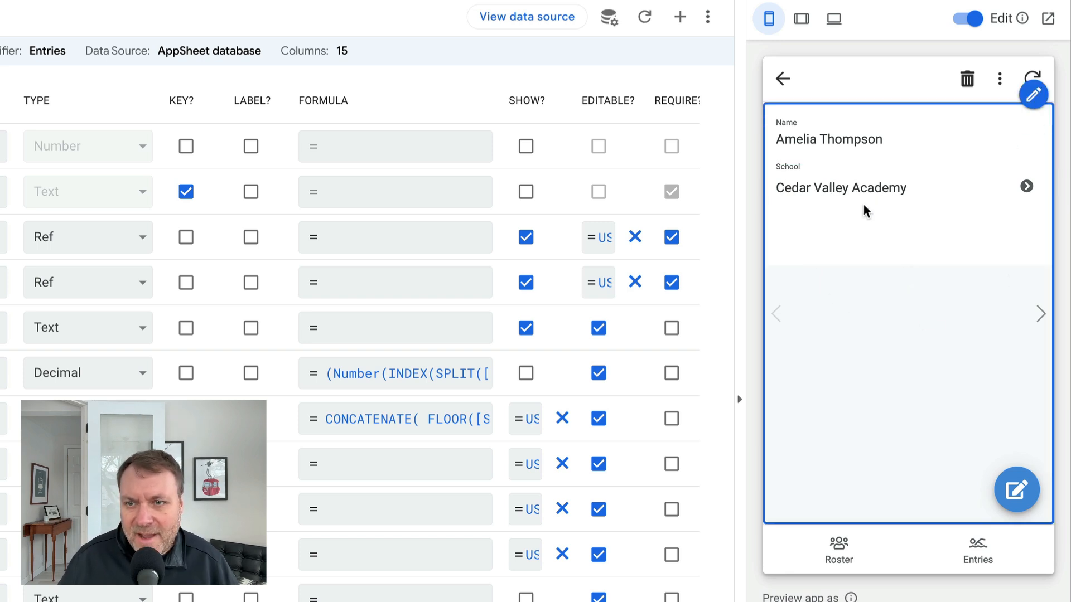
{"action": "left_click", "coordinate": [850, 190]}
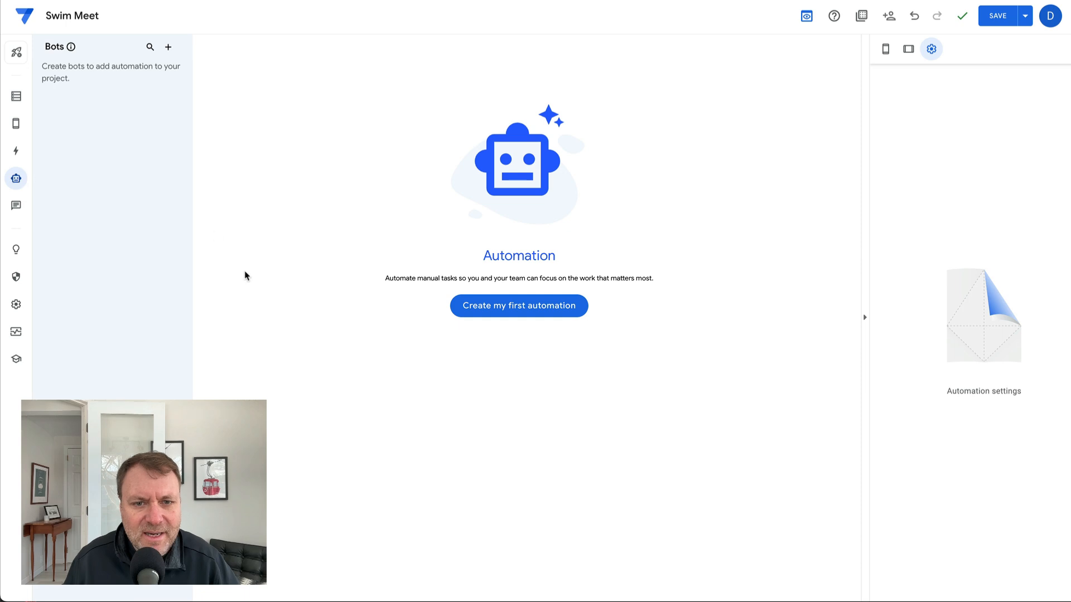
- Create a new automation bot from scratch and add a new event as its trigger
{"action": "left_click", "coordinate": [527, 311]}
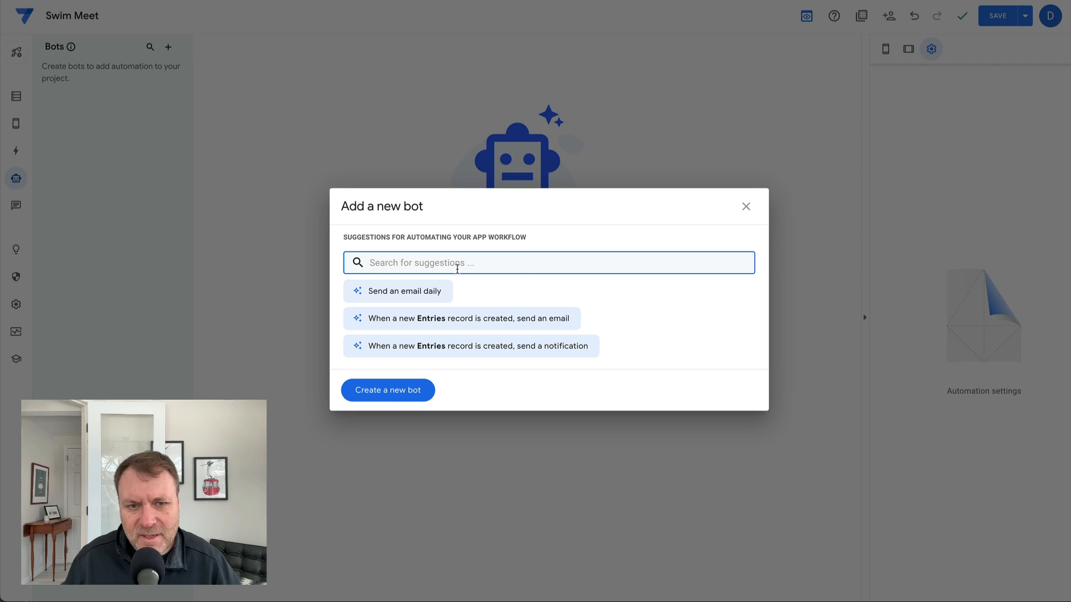
{"action": "left_click", "coordinate": [406, 388]}
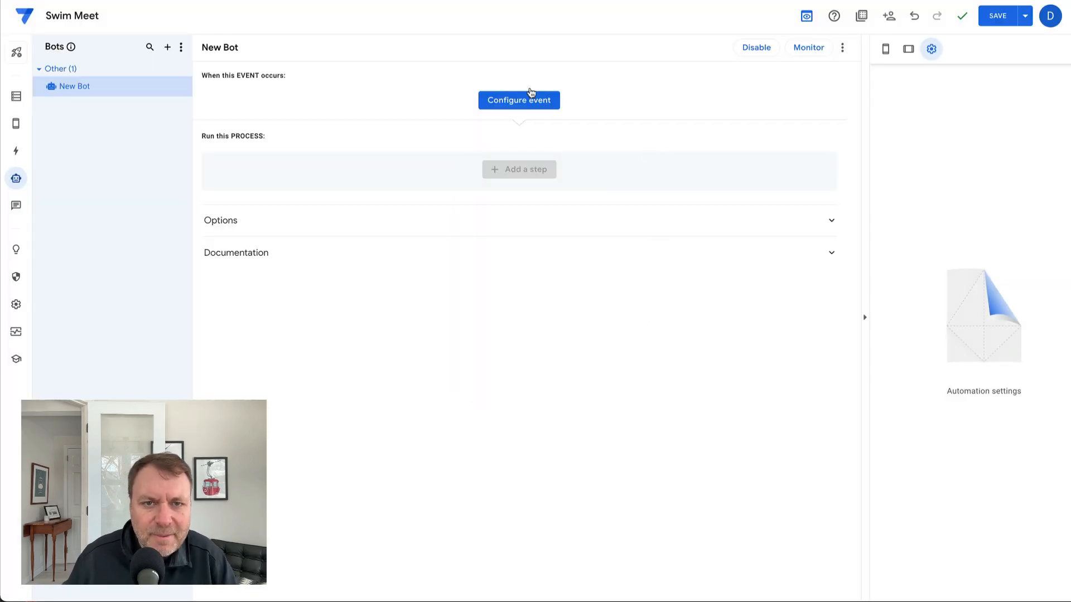
{"action": "left_click", "coordinate": [520, 102]}
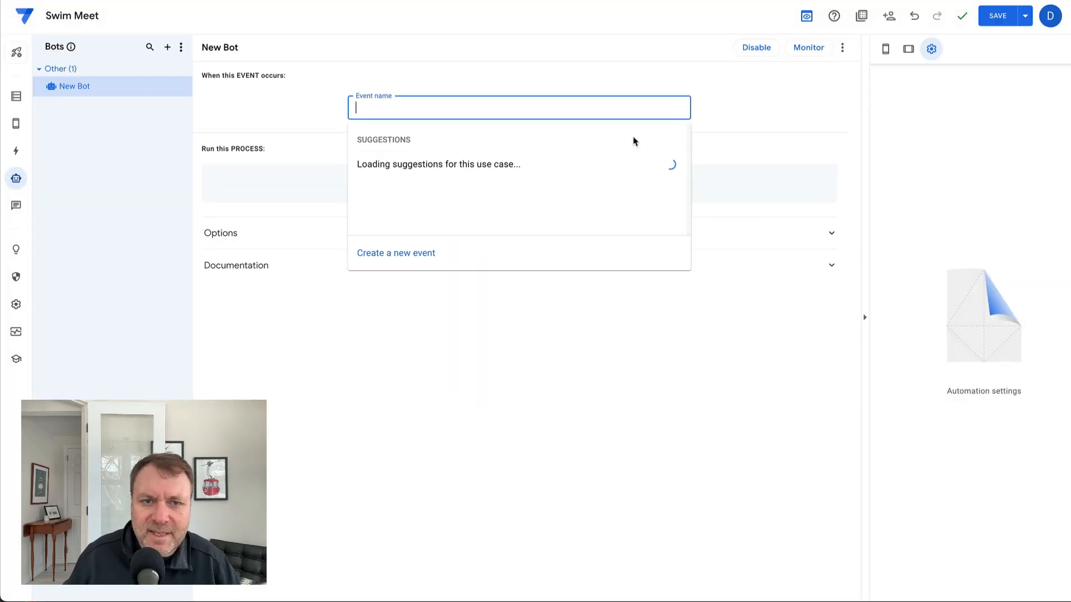
{"action": "left_click", "coordinate": [420, 264]}
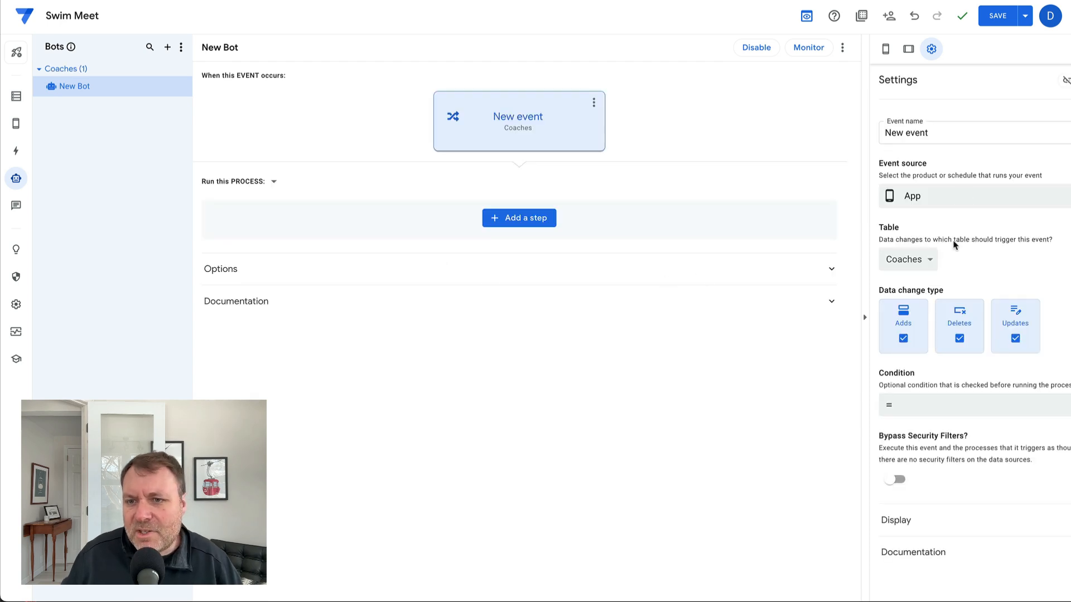
- Set the new event to trigger on the Entries table for Adds only, excluding Deletes and Updates
{"action": "left_click", "coordinate": [925, 261]}
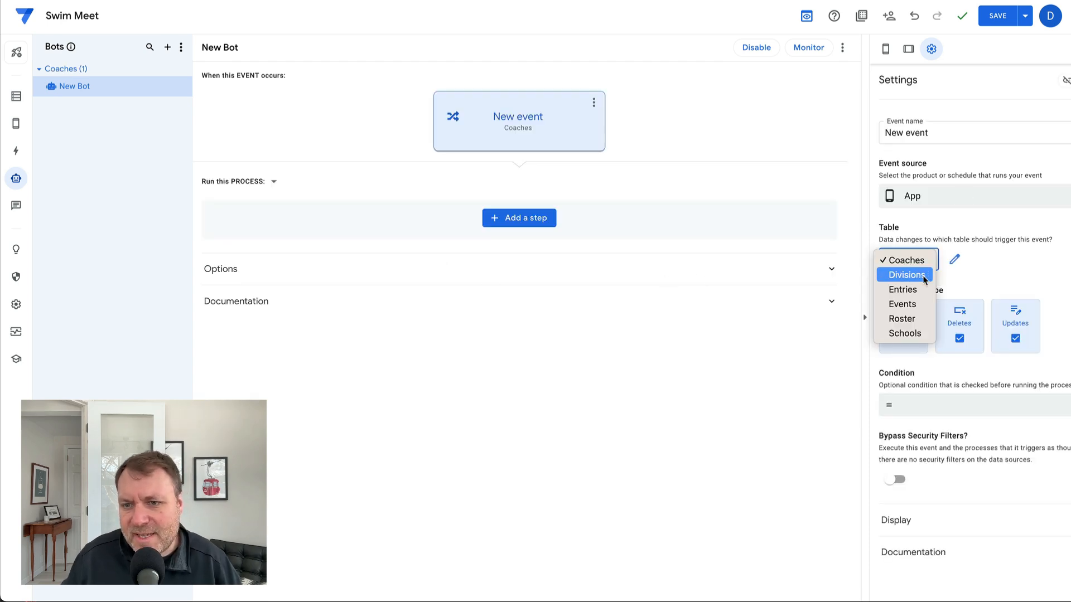
{"action": "left_click", "coordinate": [919, 291]}
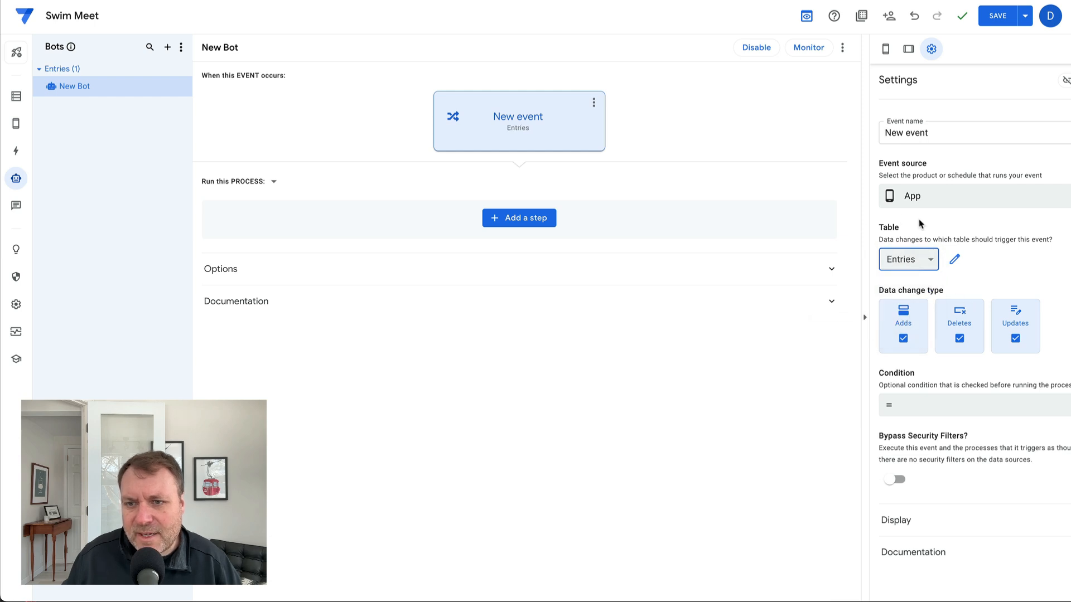
{"action": "left_click", "coordinate": [962, 330]}
{"action": "left_click", "coordinate": [1012, 326]}
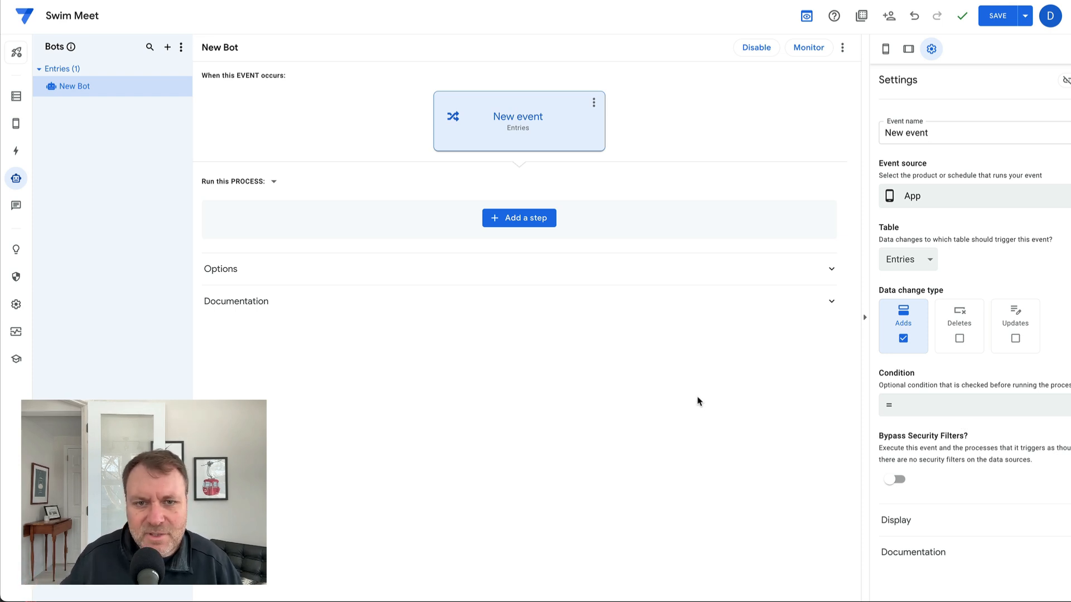
- Add a new step to the bot's process and view its Create a new file and Call a script task options
{"action": "left_click", "coordinate": [510, 221]}
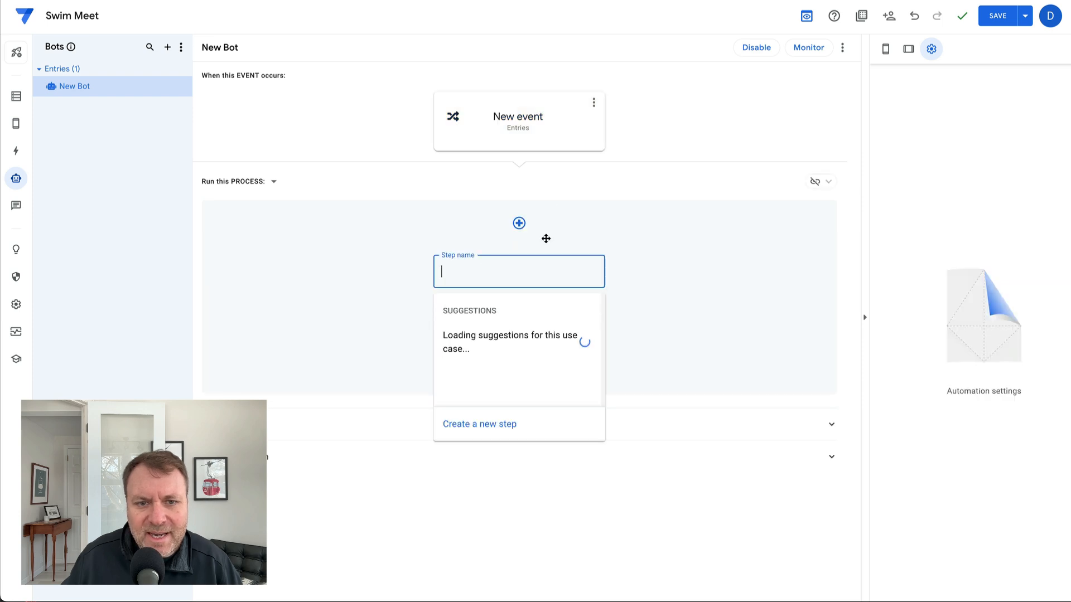
{"action": "left_click", "coordinate": [484, 424]}
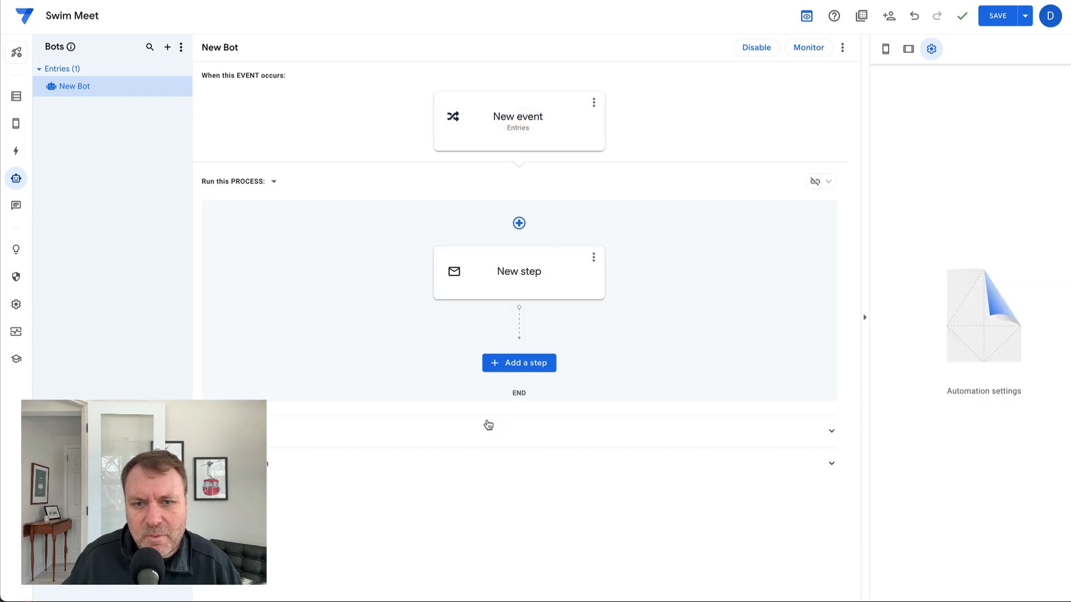
{"action": "left_click", "coordinate": [513, 295]}
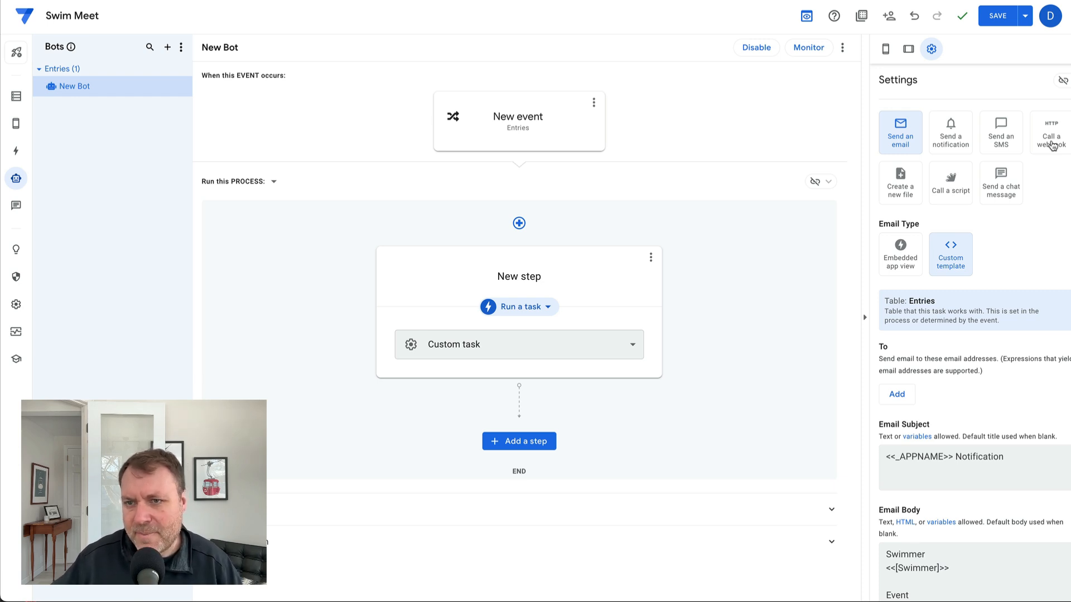
{"action": "left_click", "coordinate": [892, 177]}
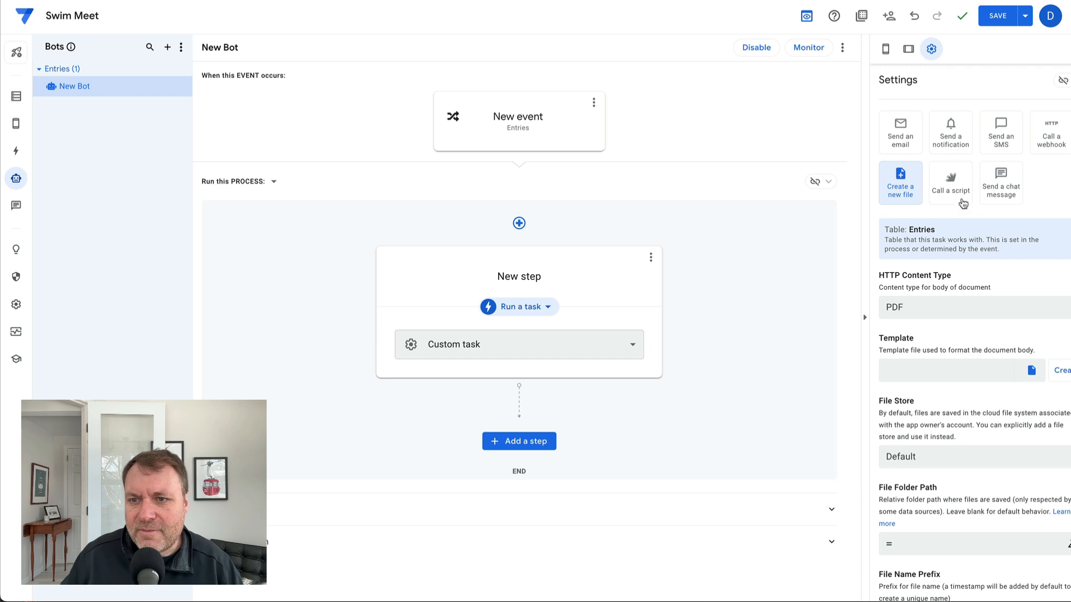
{"action": "left_click", "coordinate": [949, 173]}
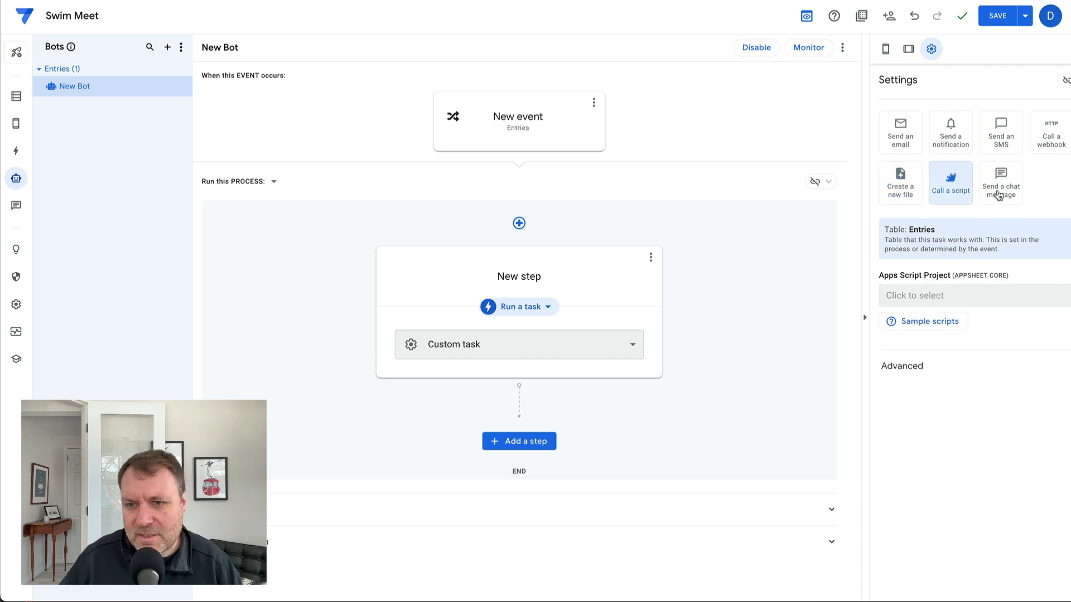